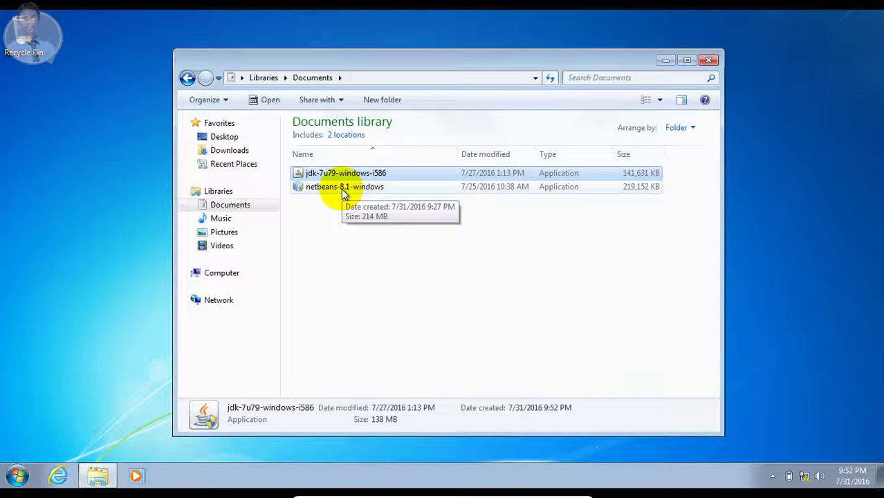
# - Install Java SE Development Kit 7 Update 79 from jdk-7u79-windows-i586, keeping the default features and the default JDK and JRE folders
pyautogui.doubleClick(387, 175)
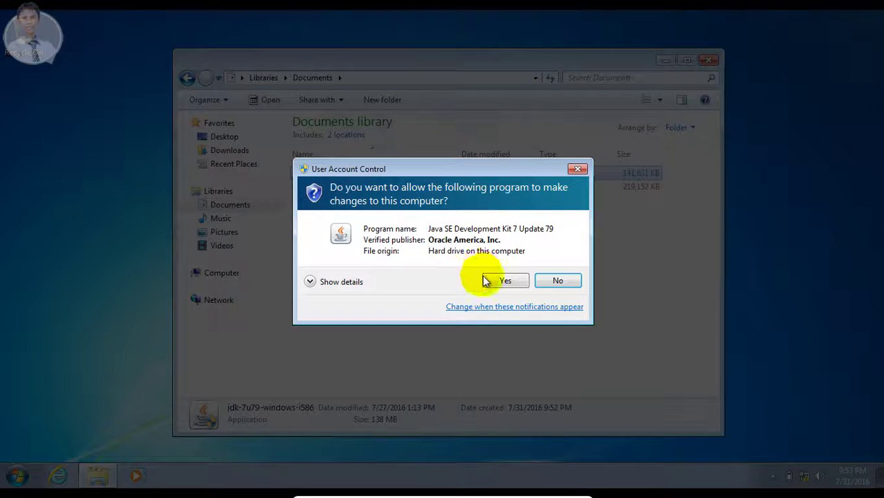
pyautogui.click(501, 281)
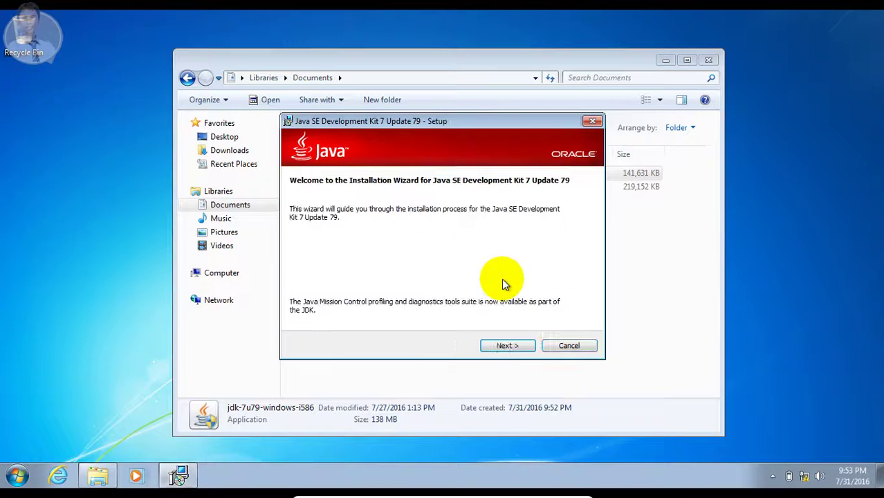
pyautogui.click(520, 349)
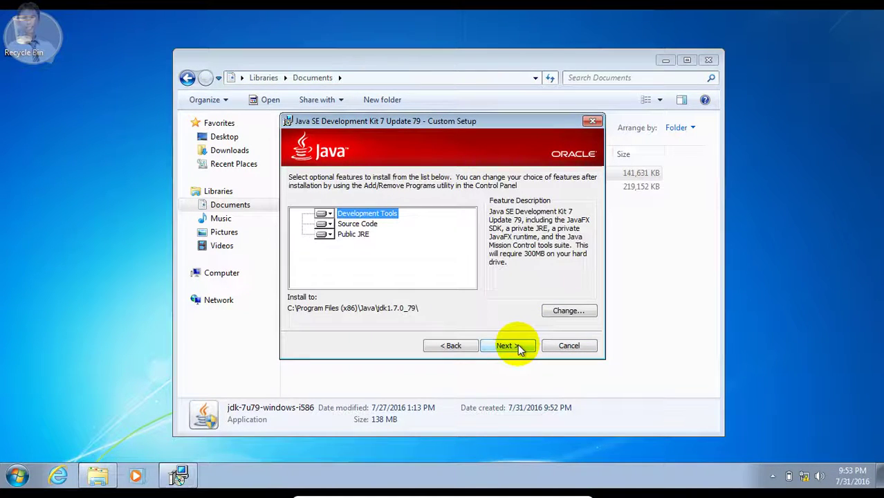
pyautogui.click(520, 348)
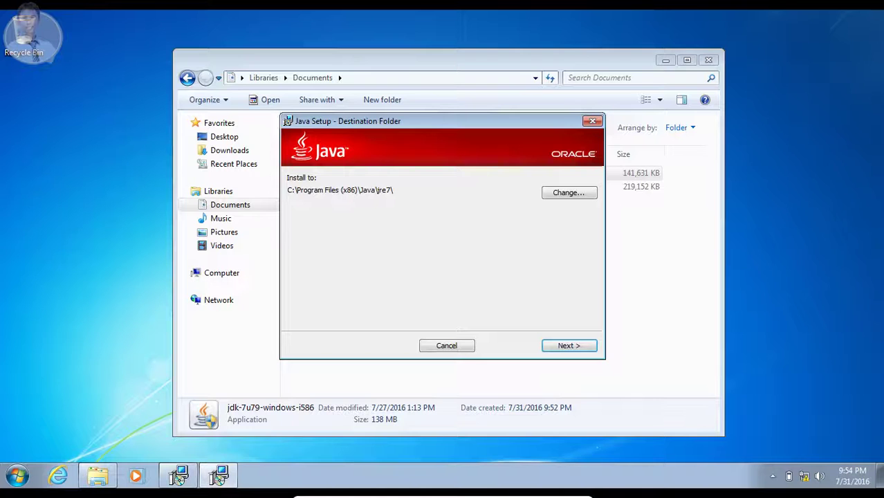
pyautogui.click(571, 336)
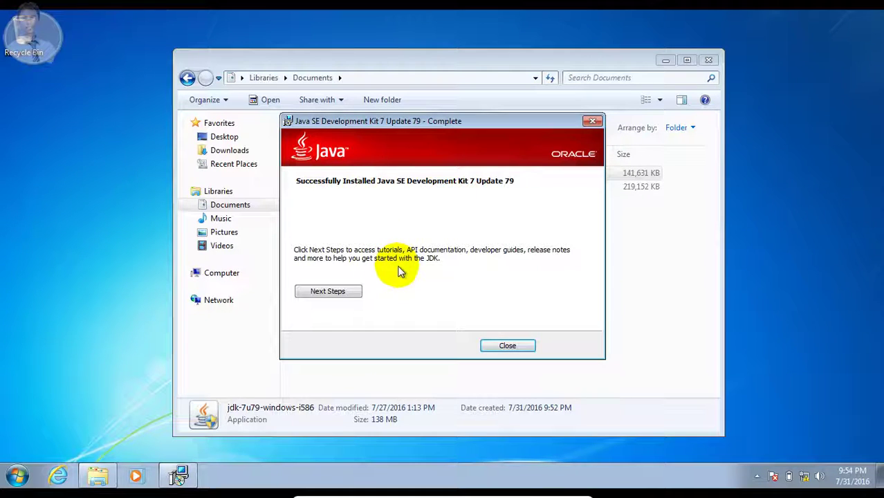
pyautogui.click(508, 347)
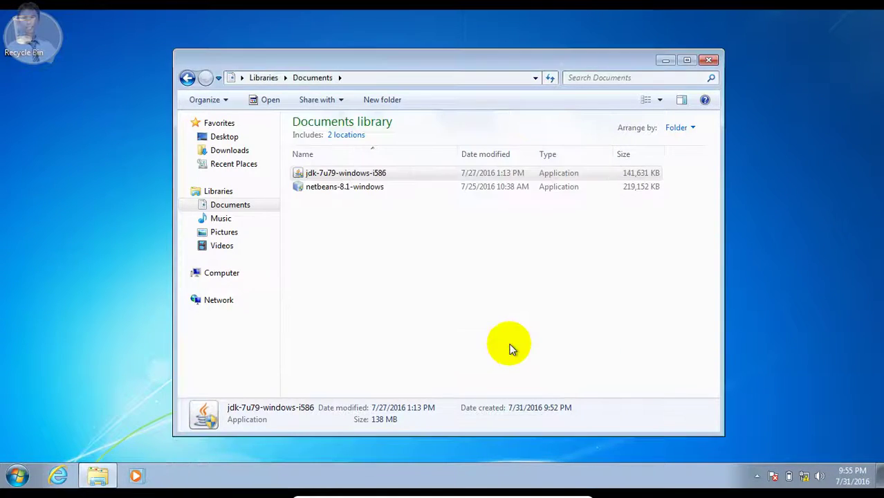
pyautogui.click(350, 188)
pyautogui.click(392, 235)
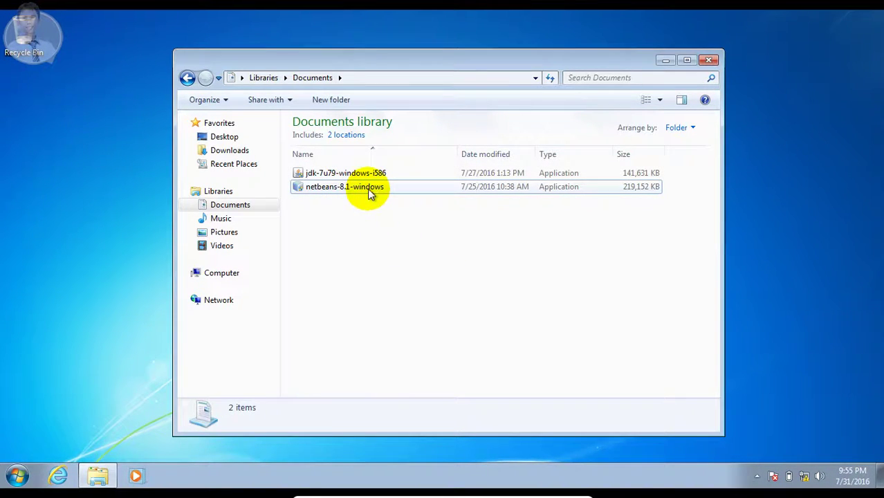
# - Check the Java version by running java -version in a Command Prompt window
pyautogui.click(19, 474)
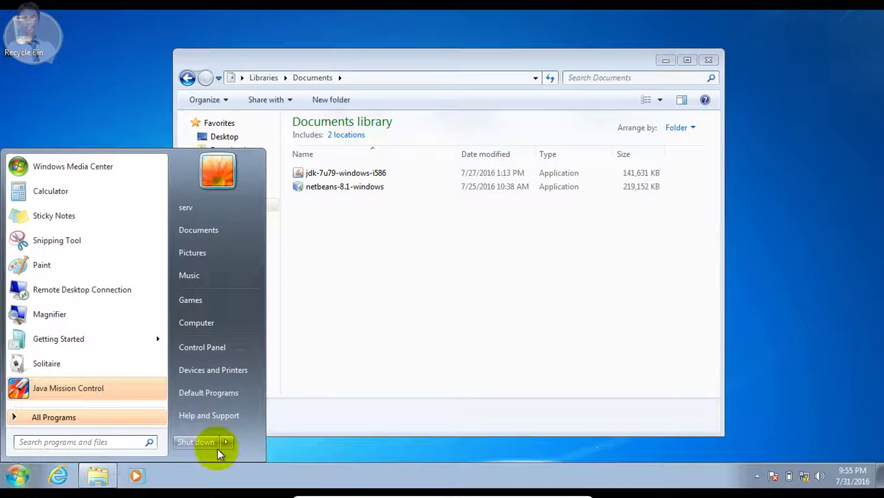
pyautogui.click(106, 441)
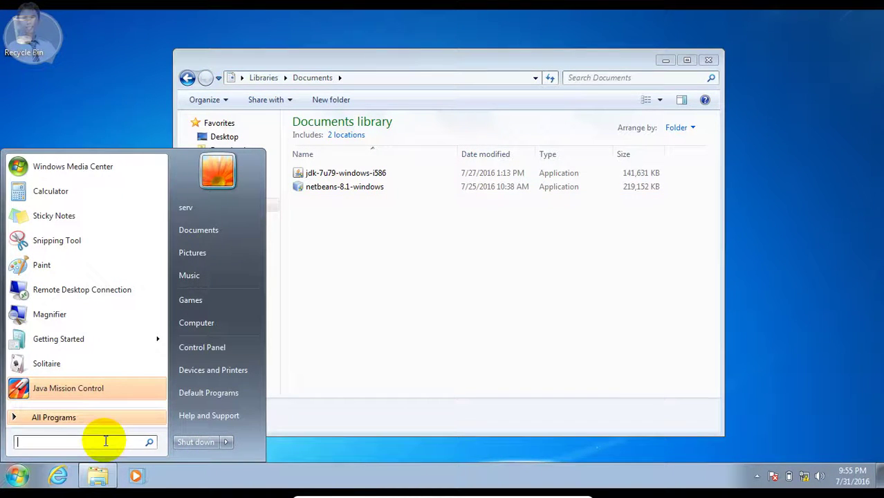
pyautogui.write('cm')
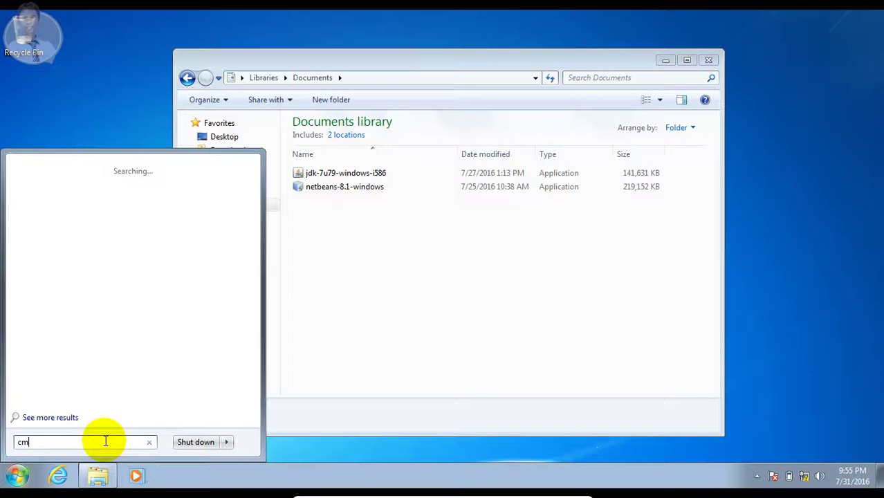
pyautogui.write('d')
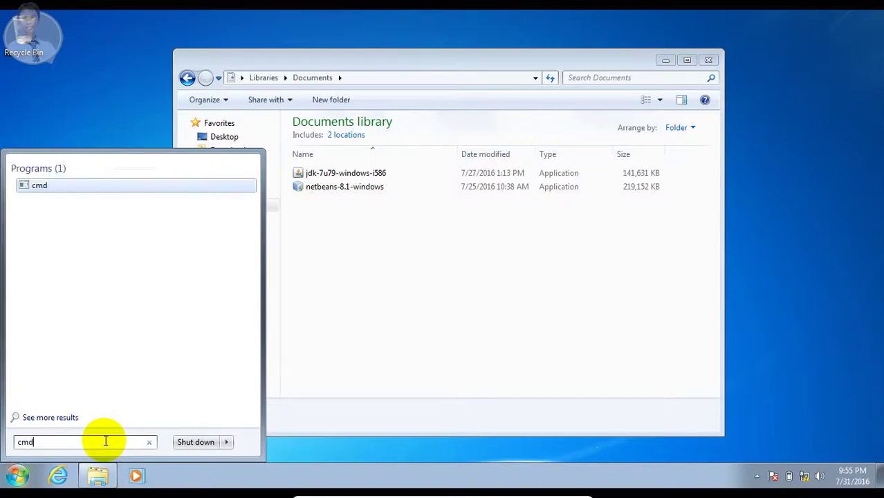
pyautogui.click(40, 187)
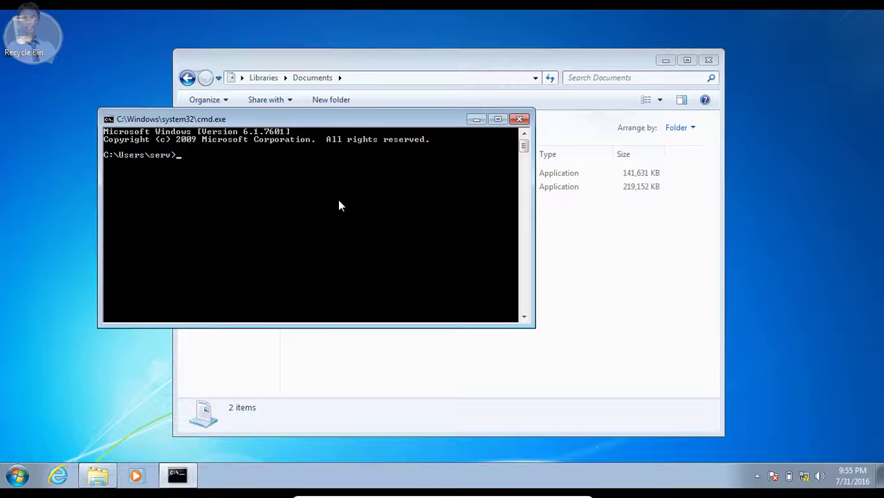
pyautogui.write('java -version')
pyautogui.press('Return')
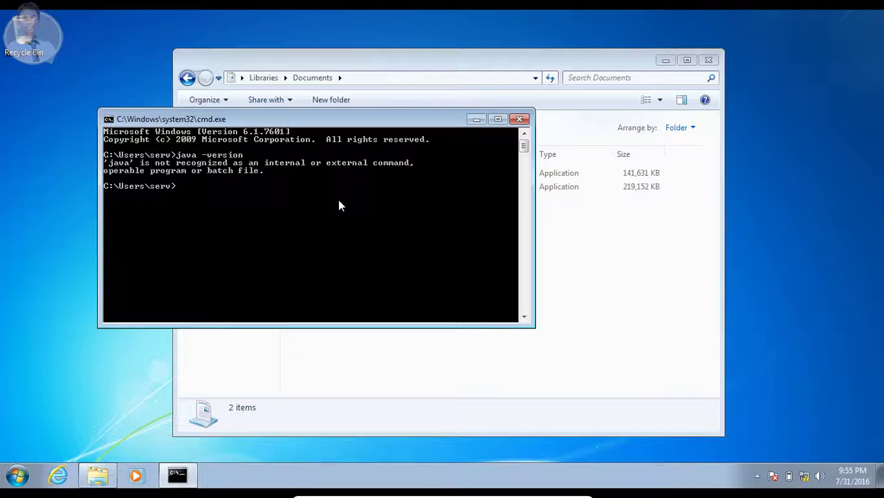
pyautogui.press('Return')
pyautogui.click(520, 120)
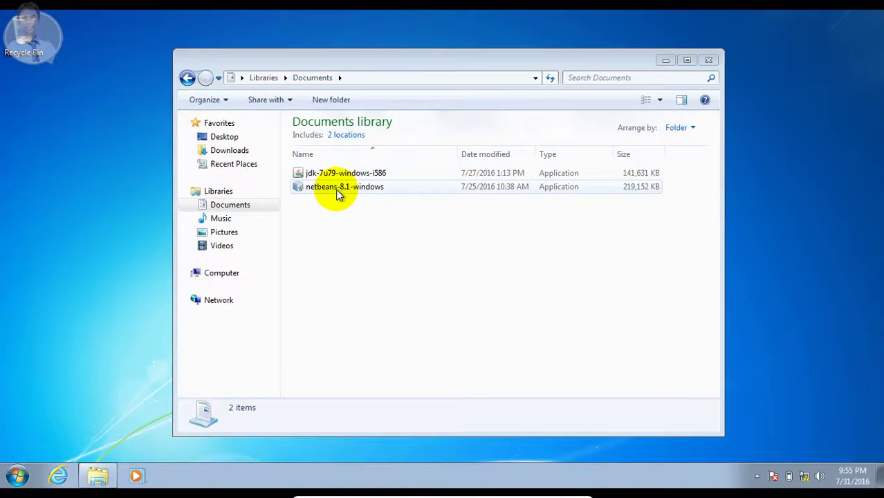
# - Launch the netbeans-8.1-windows installer with permission to make changes and accept the license agreement
pyautogui.click(339, 192)
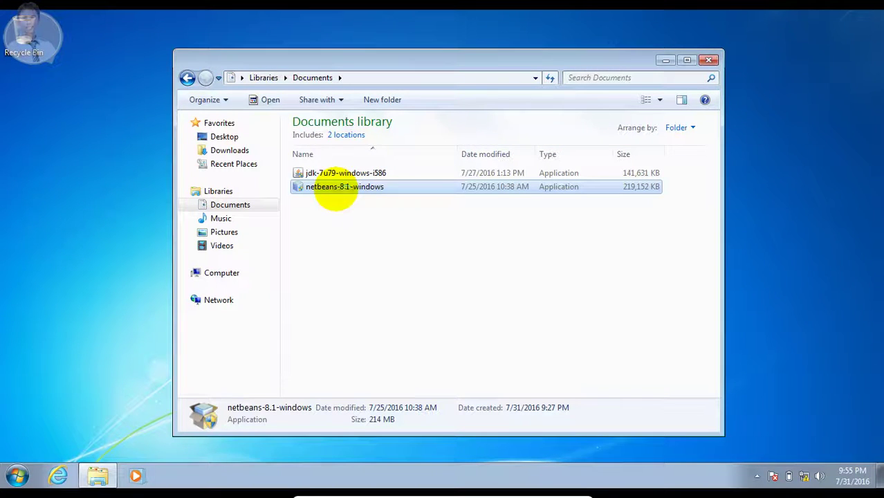
pyautogui.doubleClick(338, 192)
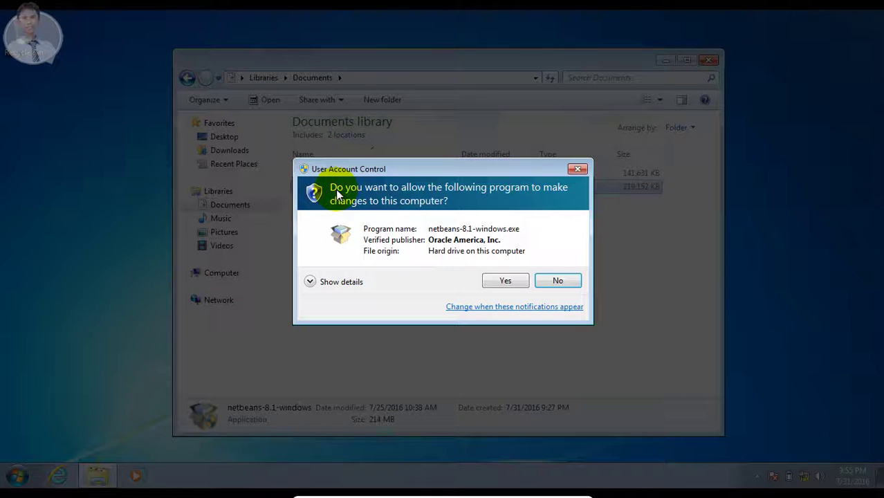
pyautogui.click(520, 282)
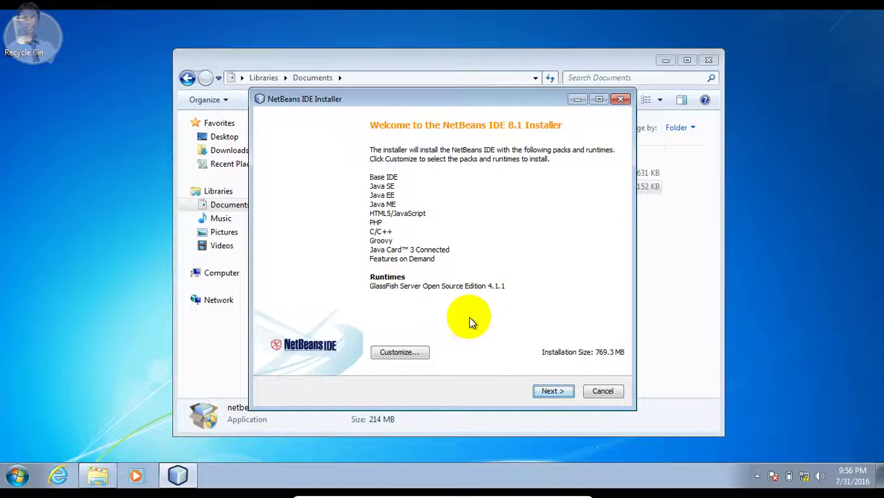
pyautogui.click(550, 392)
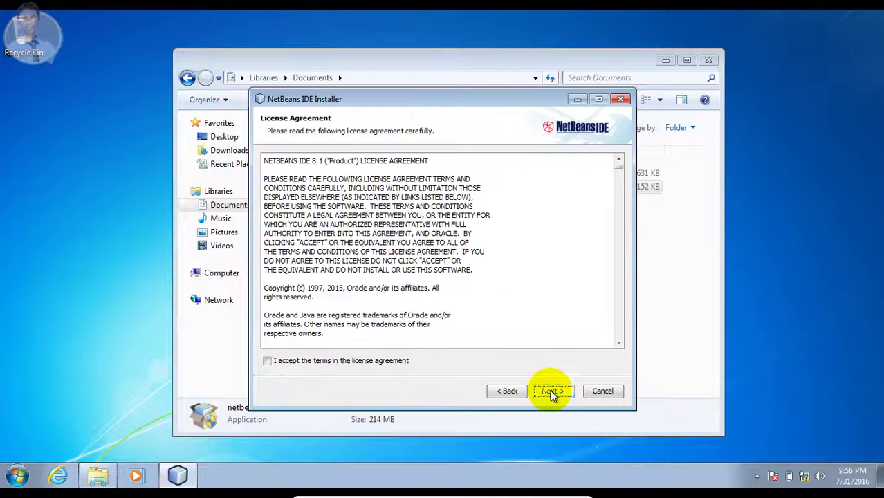
pyautogui.click(392, 359)
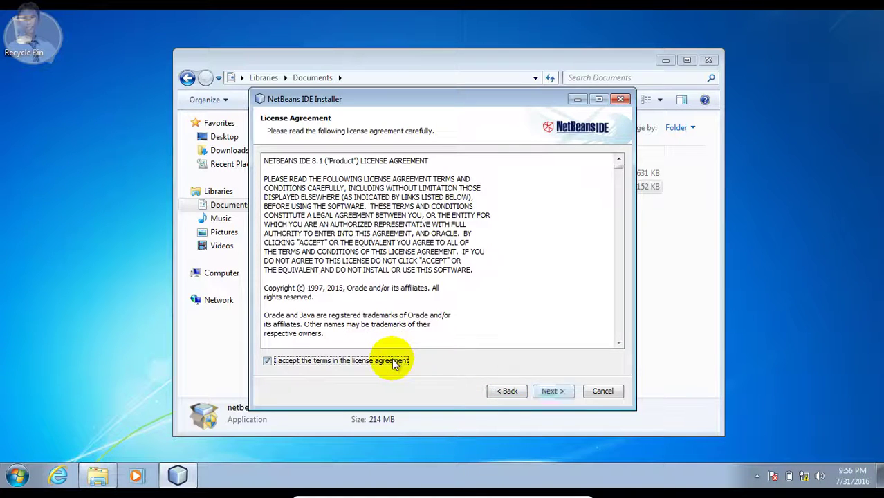
pyautogui.click(544, 391)
pyautogui.click(550, 392)
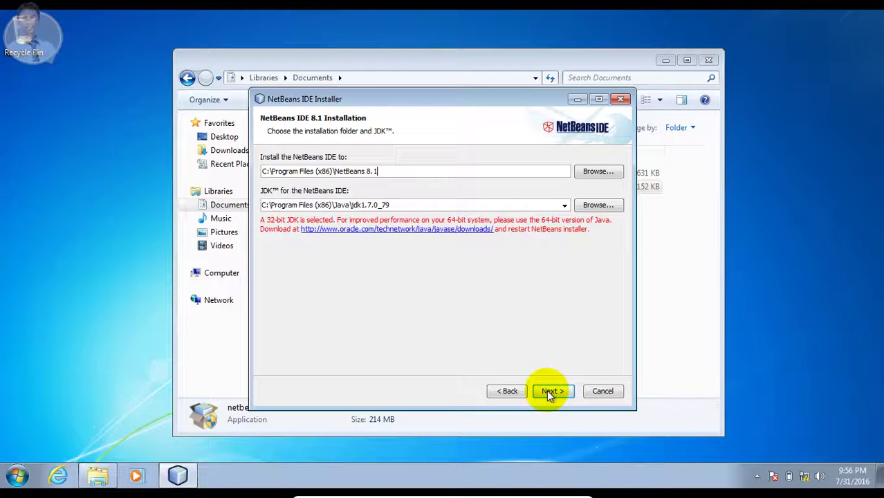
# - Install NetBeans IDE 8.1 and GlassFish 4.1.1 in their default folders with jdk1.7.0_79, keeping the update check and usage data options
pyautogui.click(549, 392)
pyautogui.click(550, 392)
pyautogui.click(550, 392)
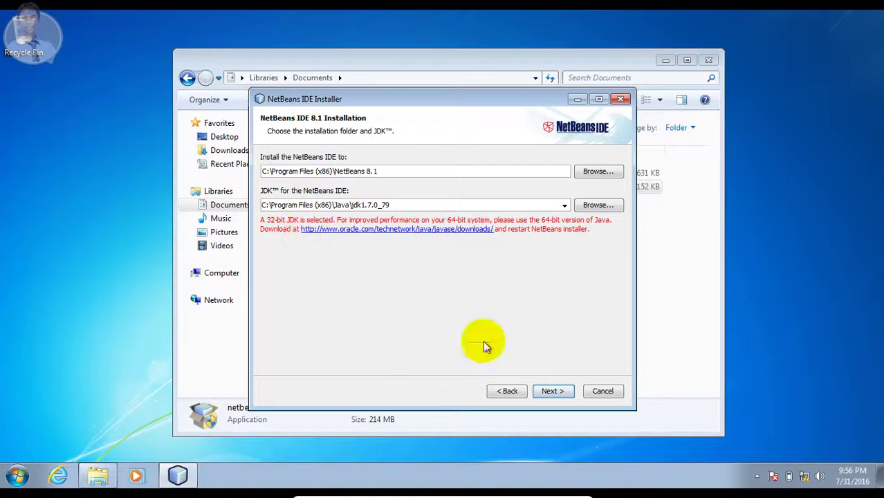
pyautogui.click(557, 391)
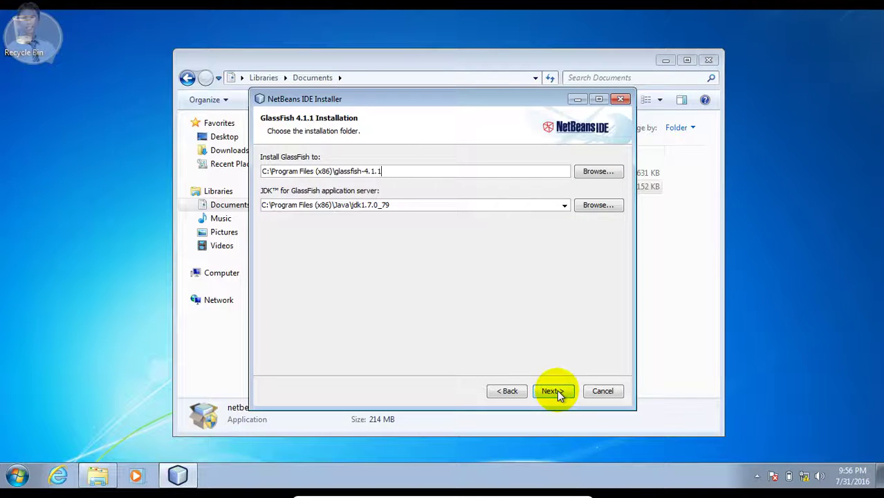
pyautogui.click(557, 390)
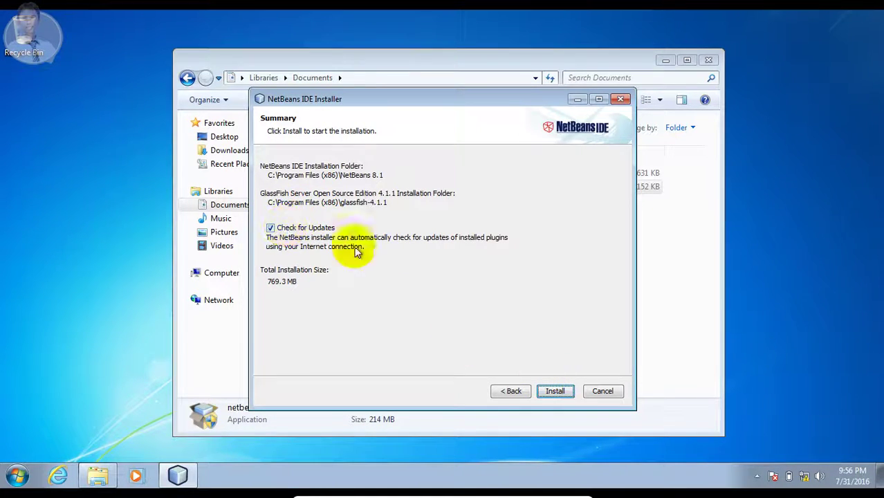
pyautogui.click(553, 390)
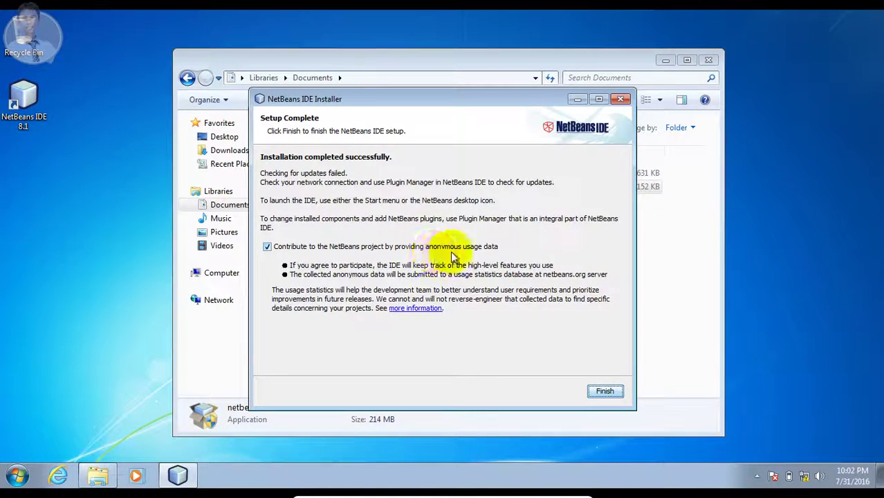
pyautogui.click(592, 391)
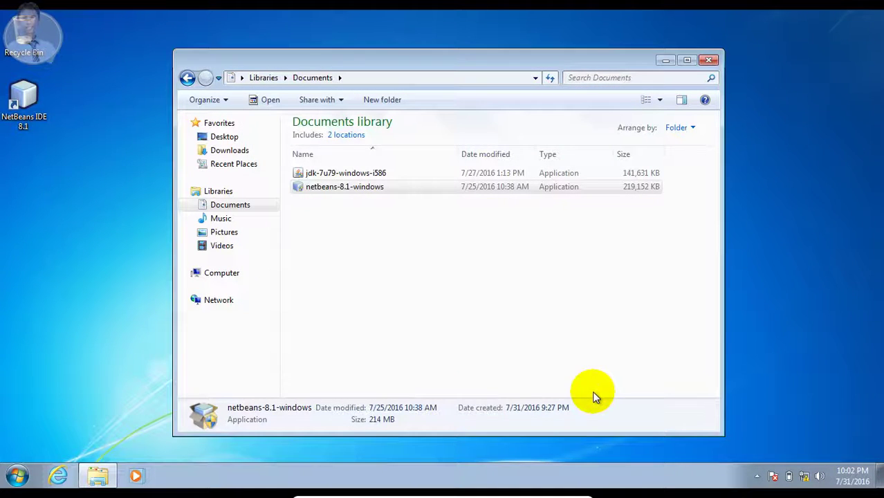
# - Close the Documents library window and restart the computer
pyautogui.click(708, 60)
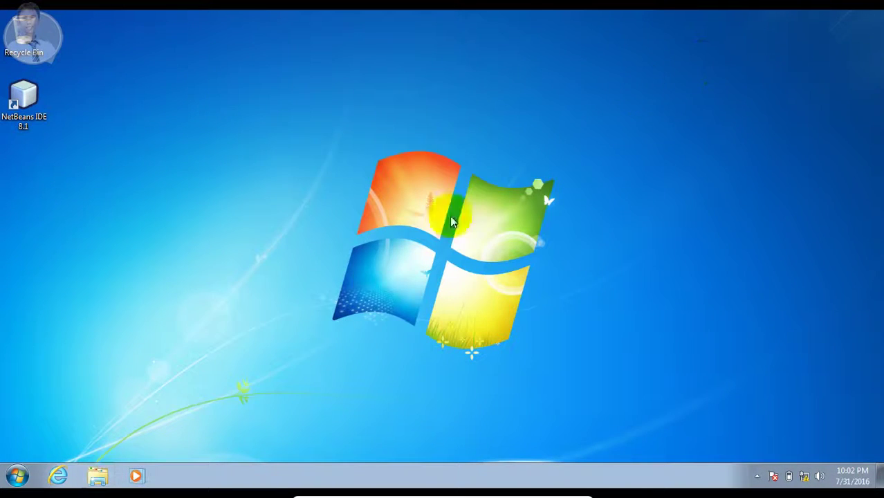
pyautogui.click(20, 475)
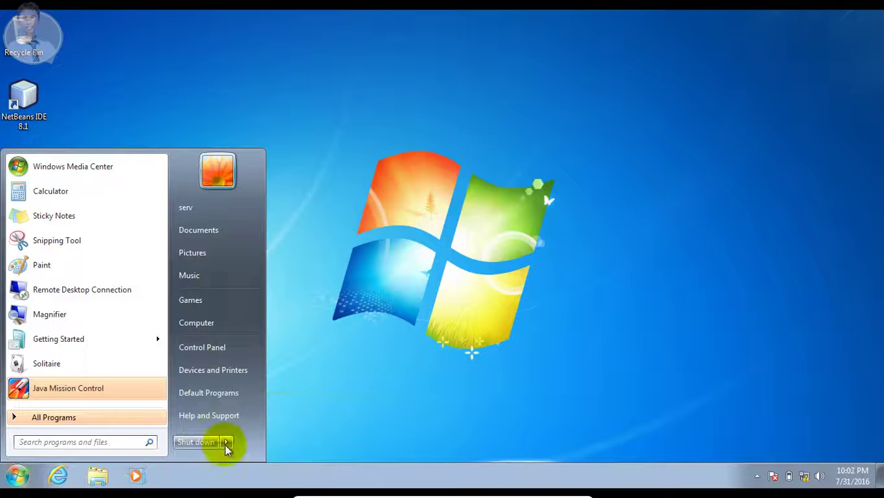
pyautogui.moveTo(230, 449)
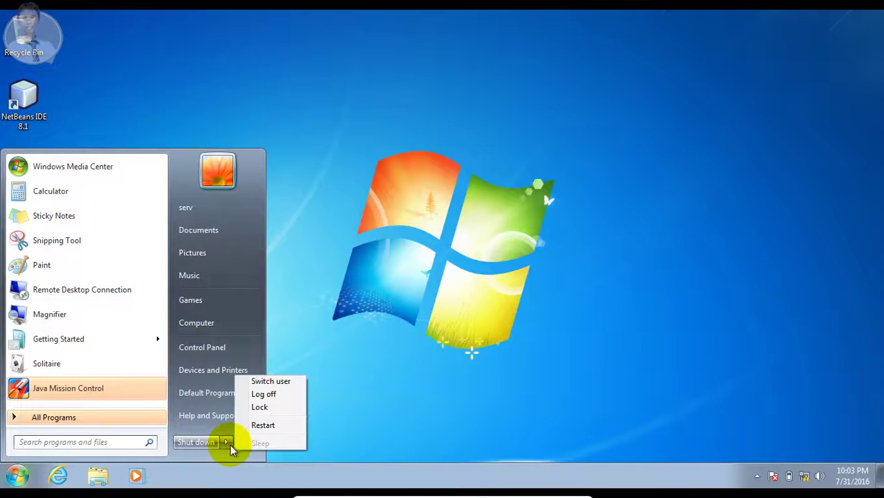
pyautogui.click(262, 426)
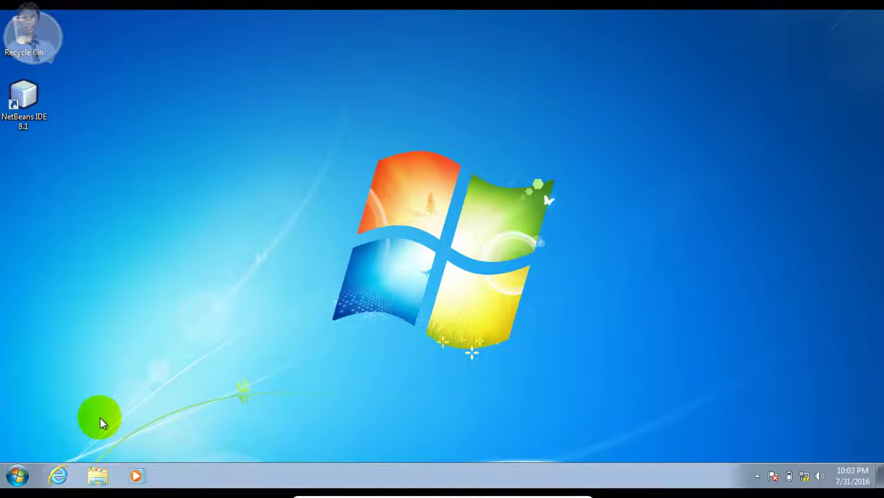